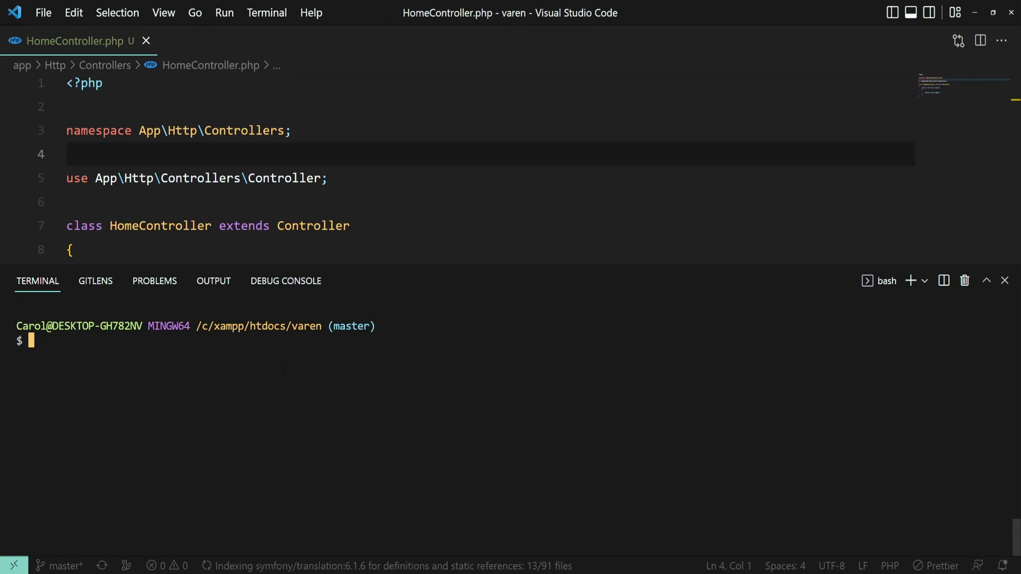
pyautogui.write('php artis')
pyautogui.write('an --version')
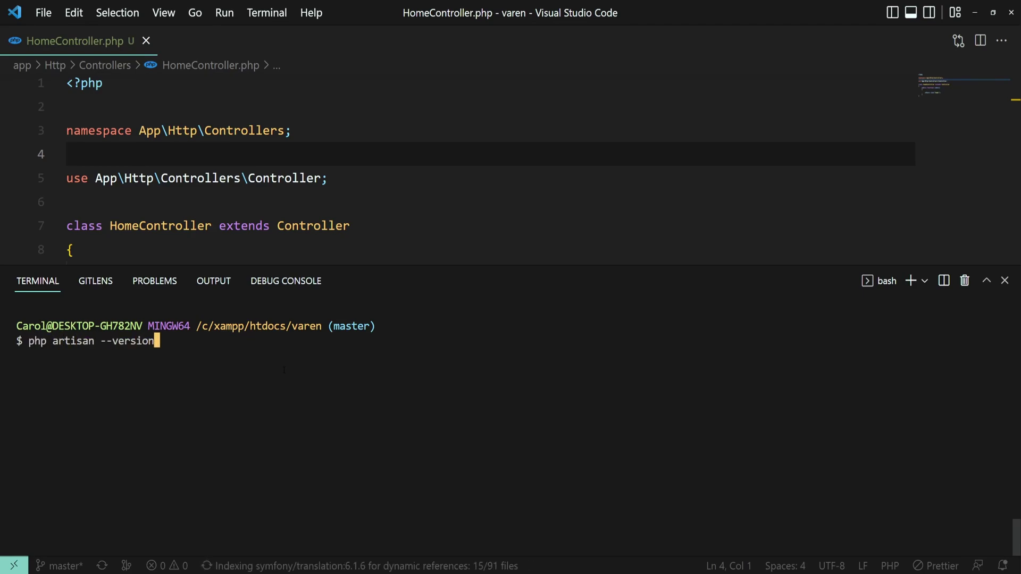
# - Check the Laravel version with php artisan --version and then php artisan -V, showing 9.35.1
pyautogui.press('Return')
pyautogui.press('Up')
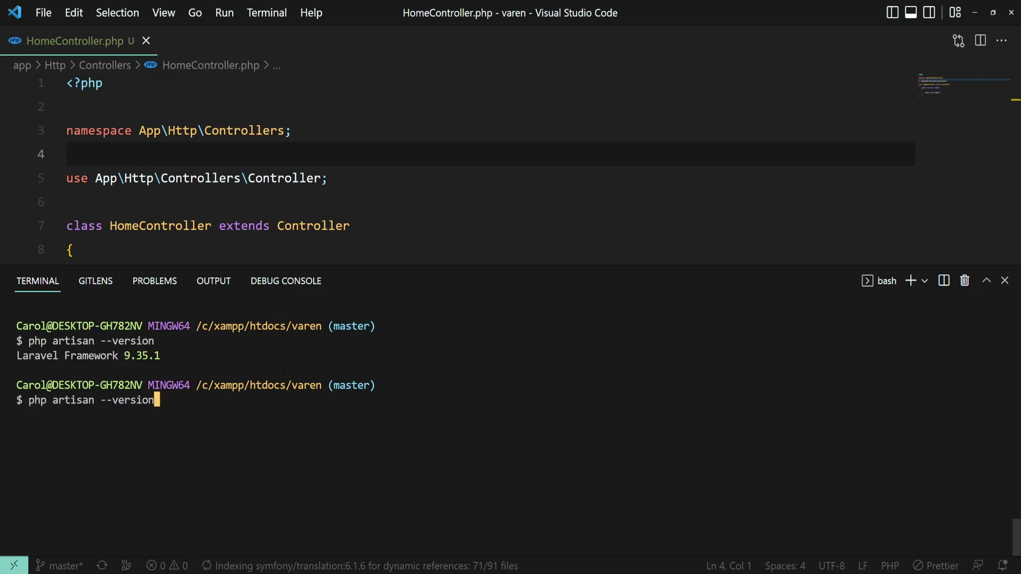
pyautogui.press('BackSpace')
pyautogui.press('BackSpace')
pyautogui.press('BackSpace')
pyautogui.press('BackSpace')
pyautogui.press('BackSpace')
pyautogui.press('BackSpace')
pyautogui.press('BackSpace')
pyautogui.write('V')
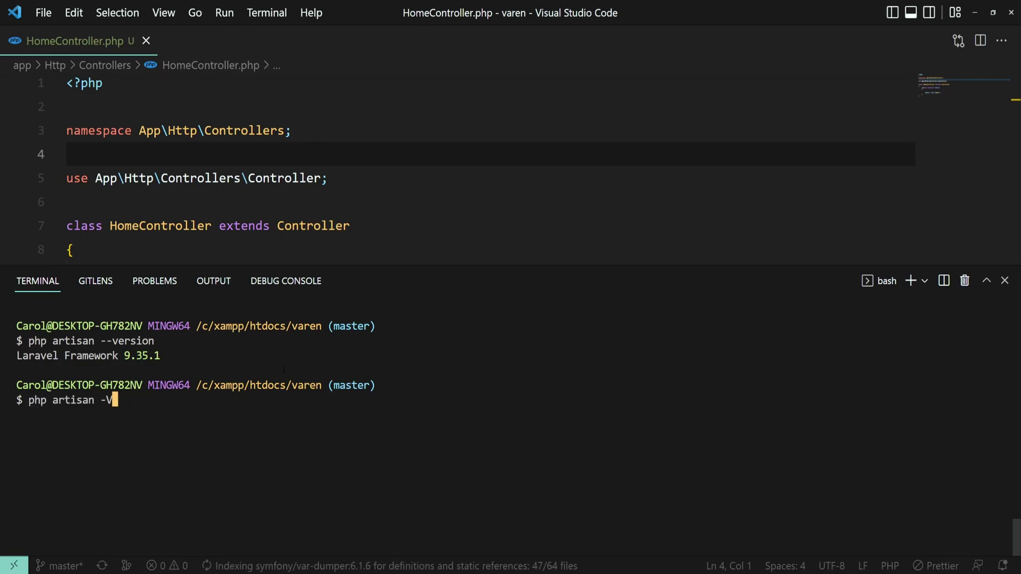
pyautogui.press('Return')
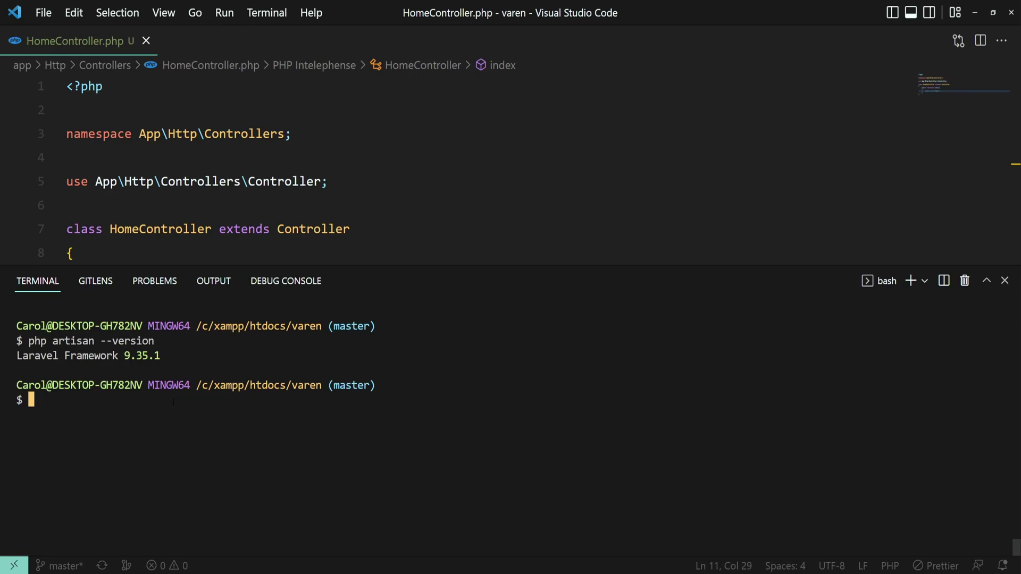
pyautogui.write('composer')
pyautogui.write(' show lara')
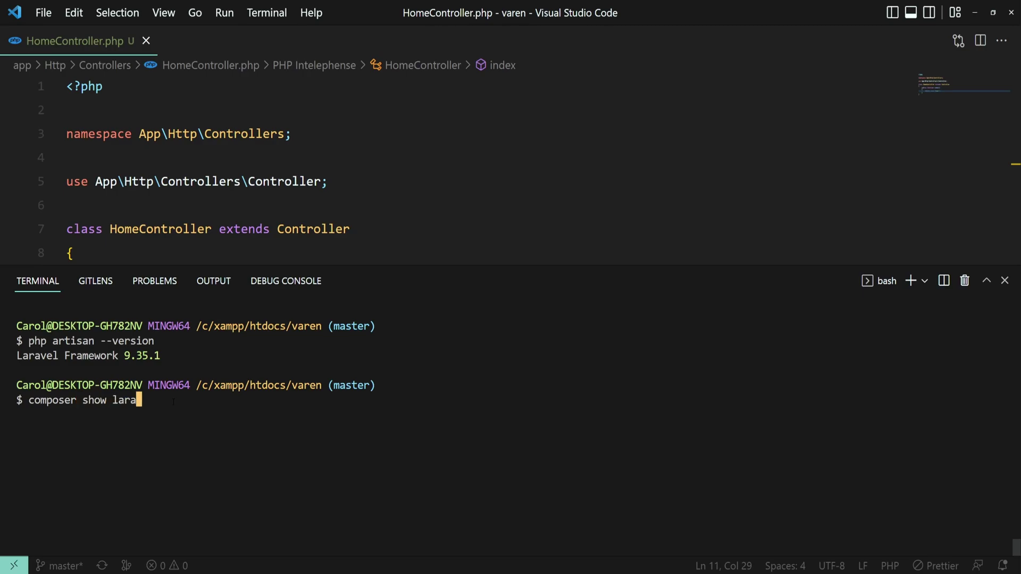
pyautogui.write('vel/framew')
pyautogui.write('ork')
# - Run composer show laravel/framework and highlight the versions line reading v9.35.1
pyautogui.press('Return')
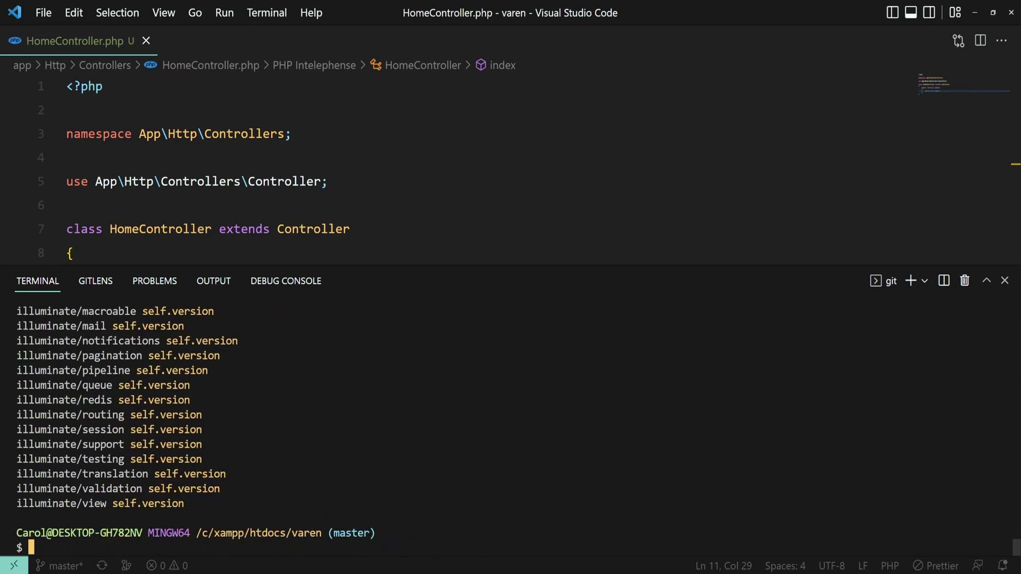
pyautogui.scroll(5, 511, 423)
pyautogui.scroll(5, 511, 423)
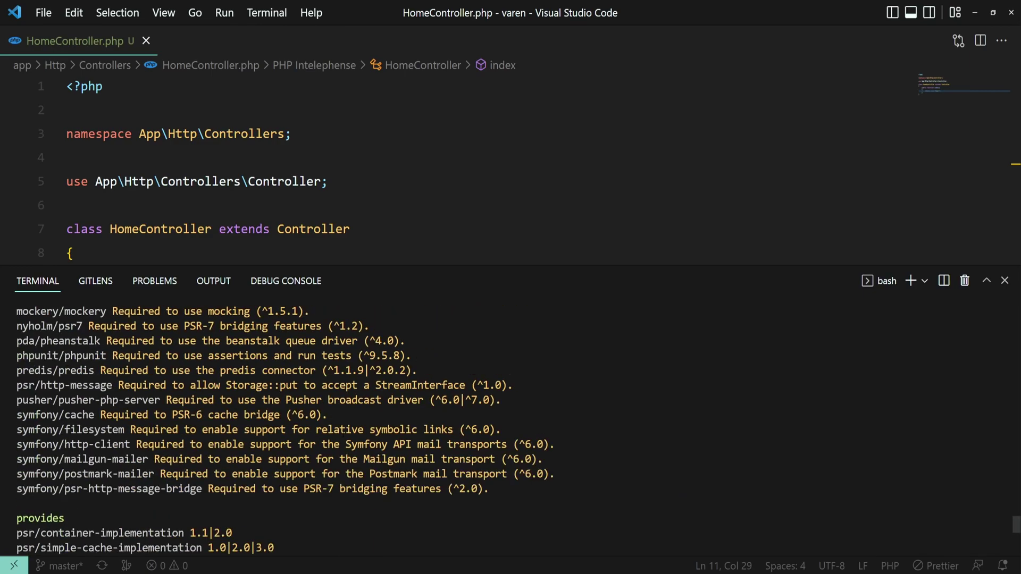
pyautogui.scroll(3, 510, 423)
pyautogui.scroll(3, 510, 422)
pyautogui.scroll(2, 511, 423)
pyautogui.scroll(5, 511, 423)
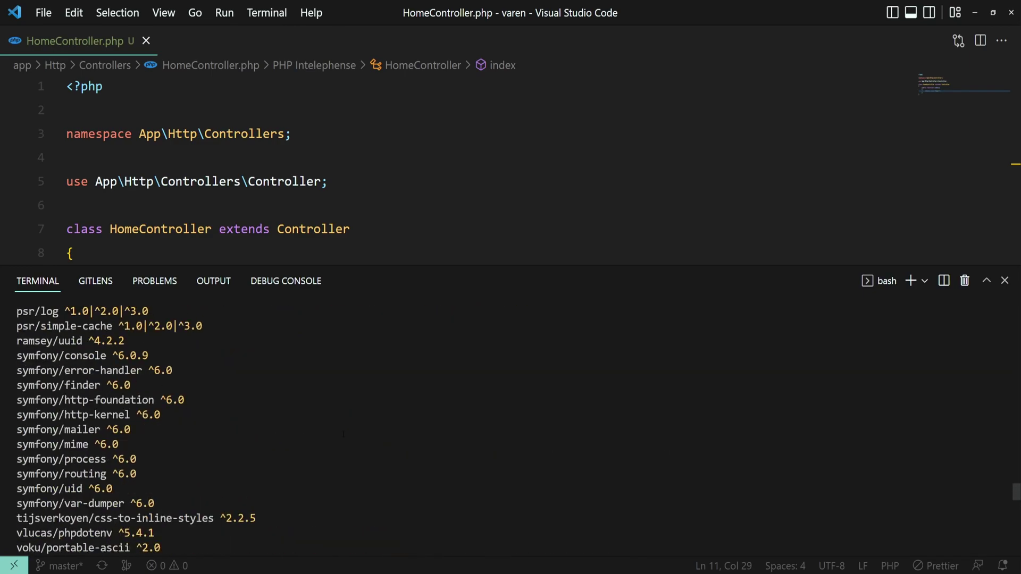
pyautogui.scroll(5, 511, 423)
pyautogui.scroll(3, 511, 422)
pyautogui.scroll(4, 343, 433)
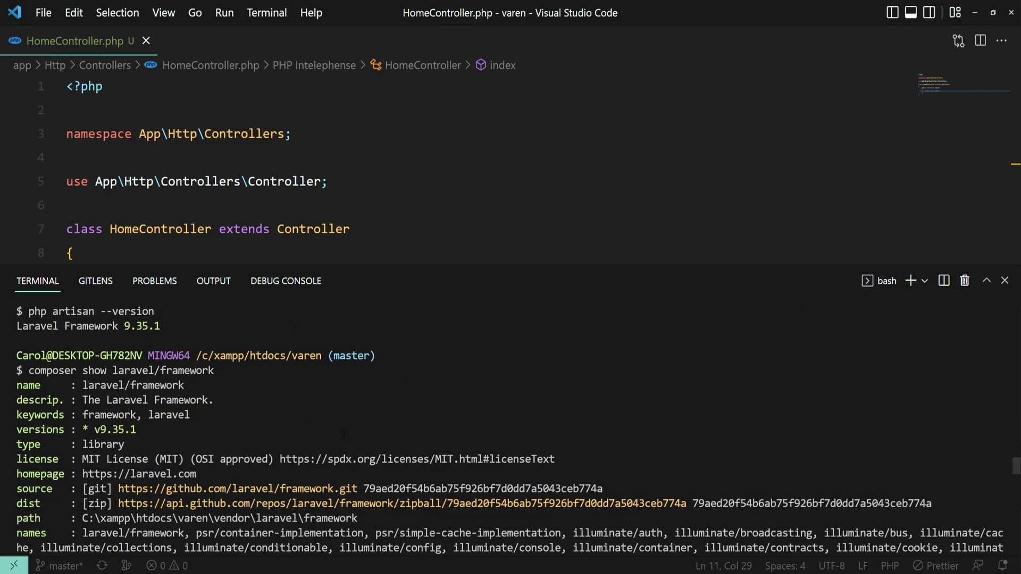
pyautogui.moveTo(16, 429); pyautogui.dragTo(136, 429)
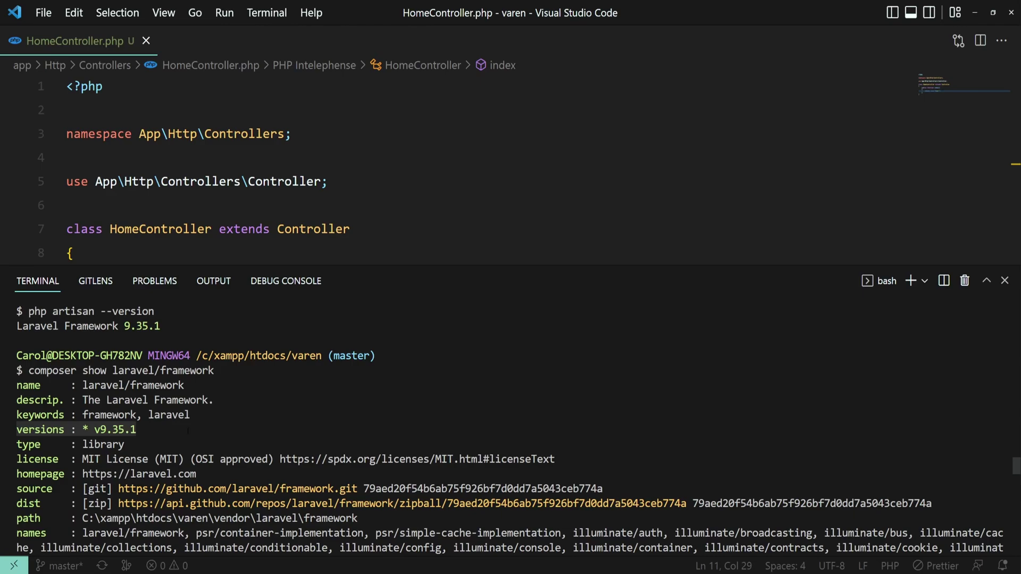
# - Hide the terminal and write dd(Application::VERSION); inside HomeController's index()
pyautogui.hotkey('ctrl', 'j')
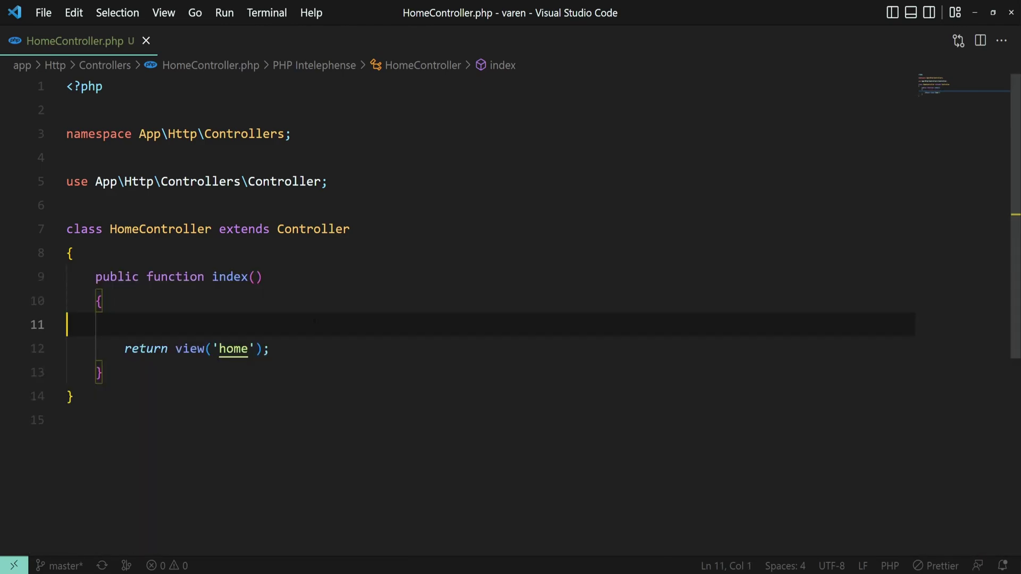
pyautogui.press('Tab')
pyautogui.write('dd')
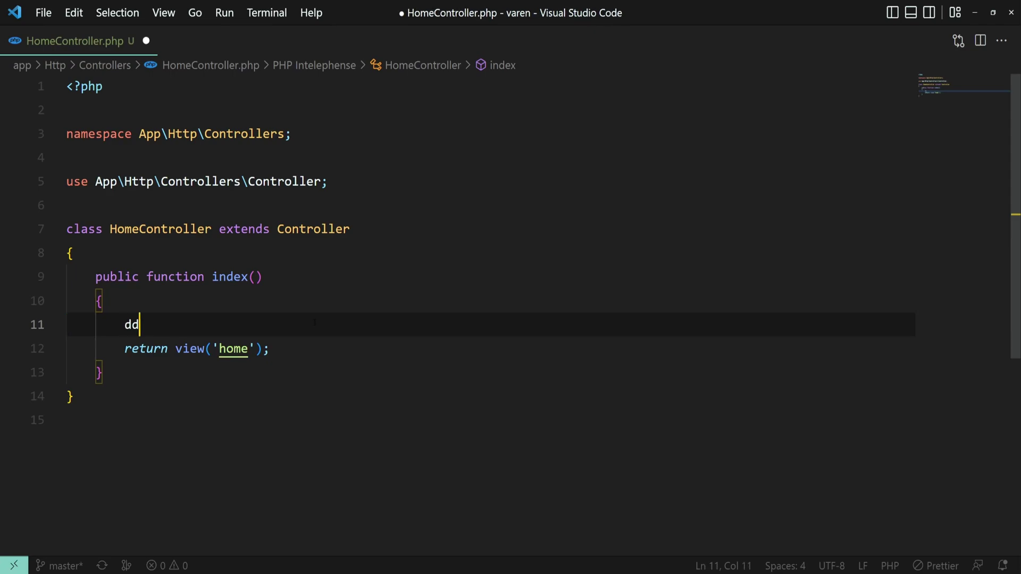
pyautogui.write('();')
pyautogui.press('Left')
pyautogui.press('Left')
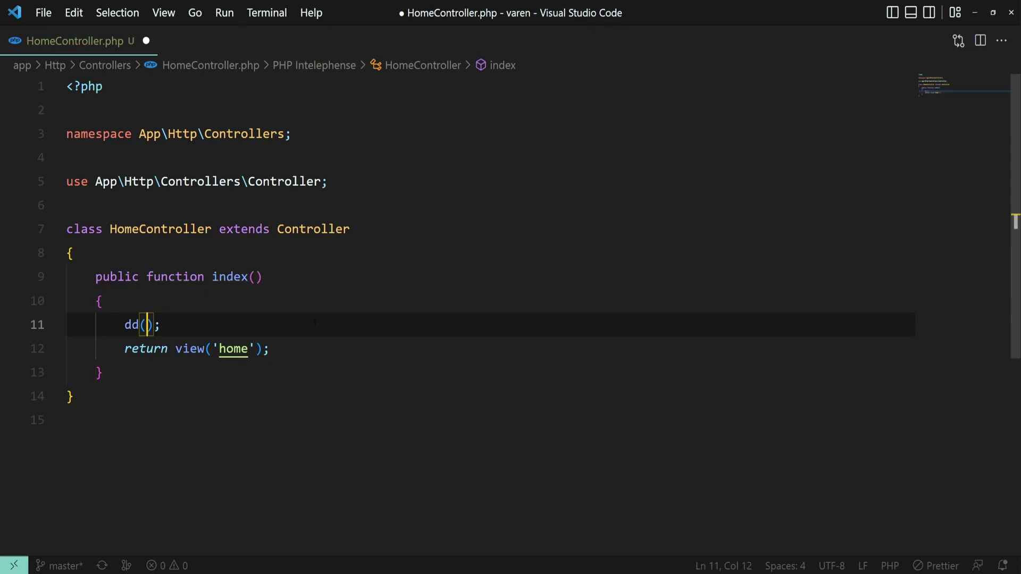
pyautogui.write('Appl')
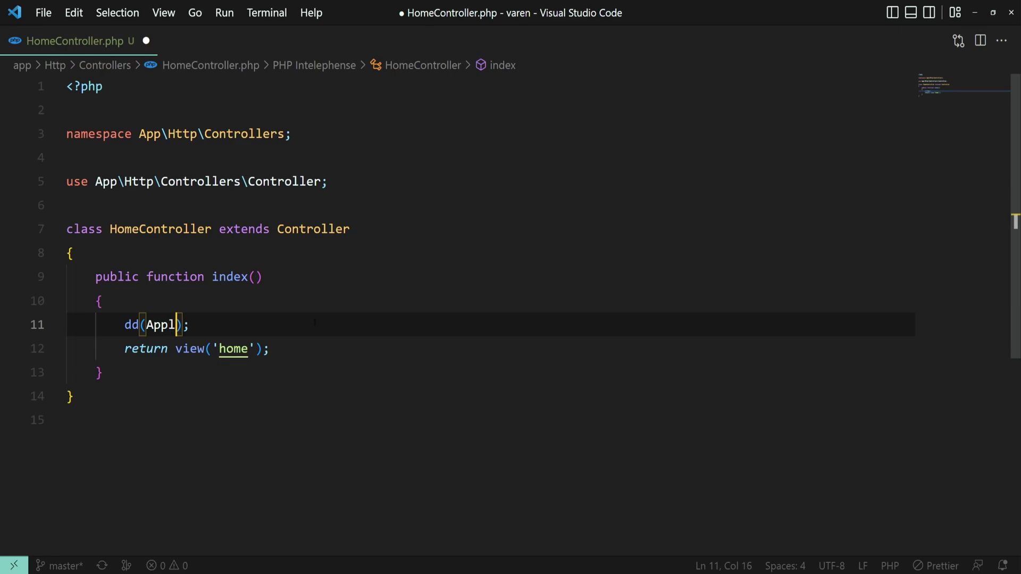
pyautogui.write('ication:')
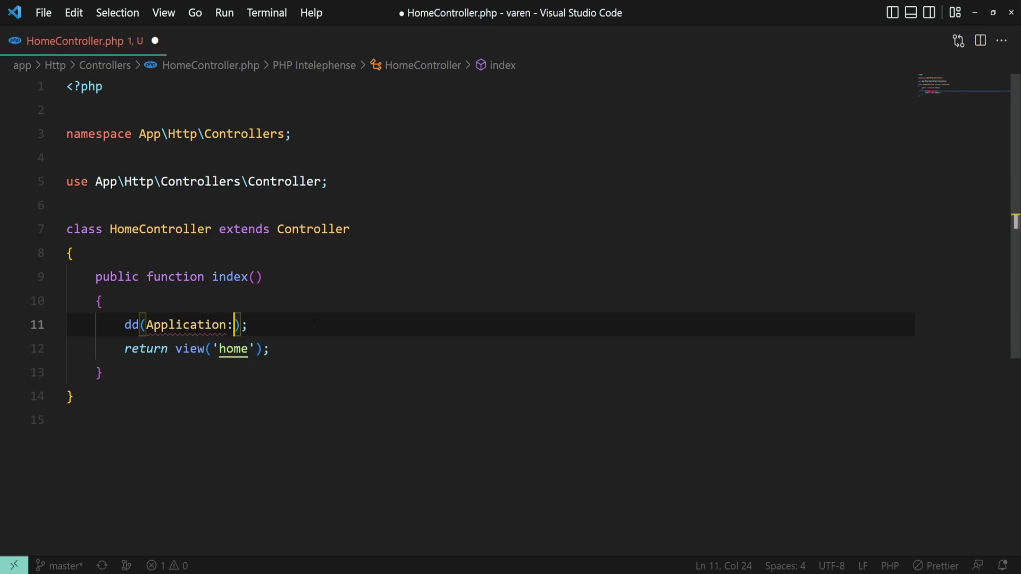
pyautogui.write(':VERSION')
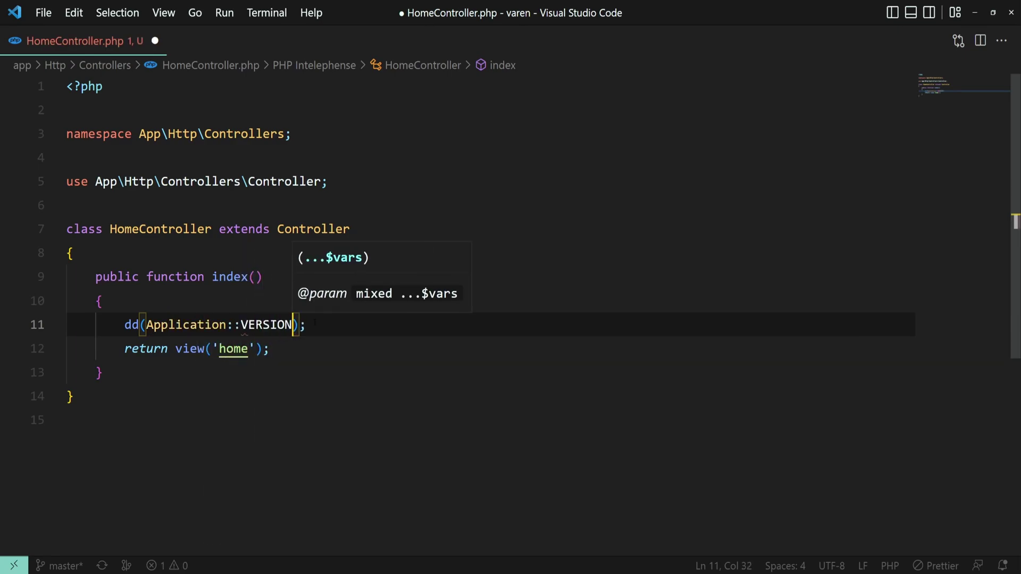
# - Import Illuminate\Foundation\Application into HomeController and save the file
pyautogui.hotkey('ctrl', 'Left')
pyautogui.hotkey('ctrl', 'Left')
pyautogui.hotkey('ctrl', 'alt', 'i')
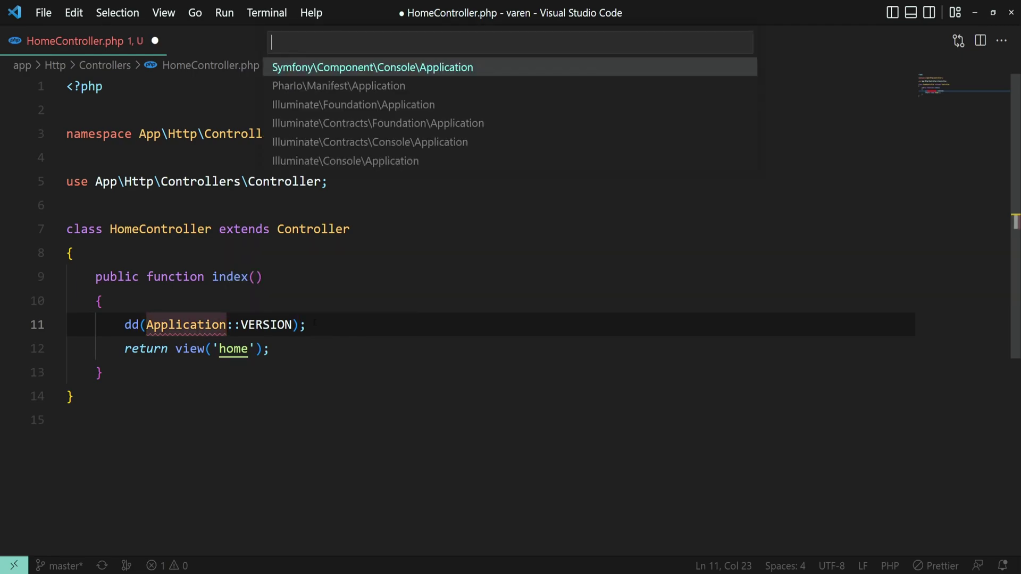
pyautogui.press('Down')
pyautogui.press('Down')
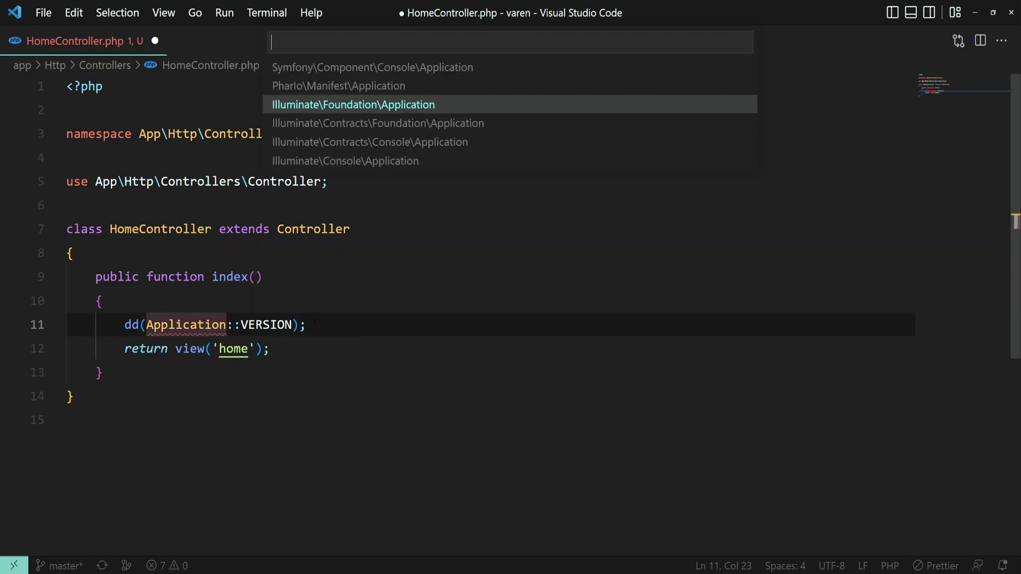
pyautogui.press('Return')
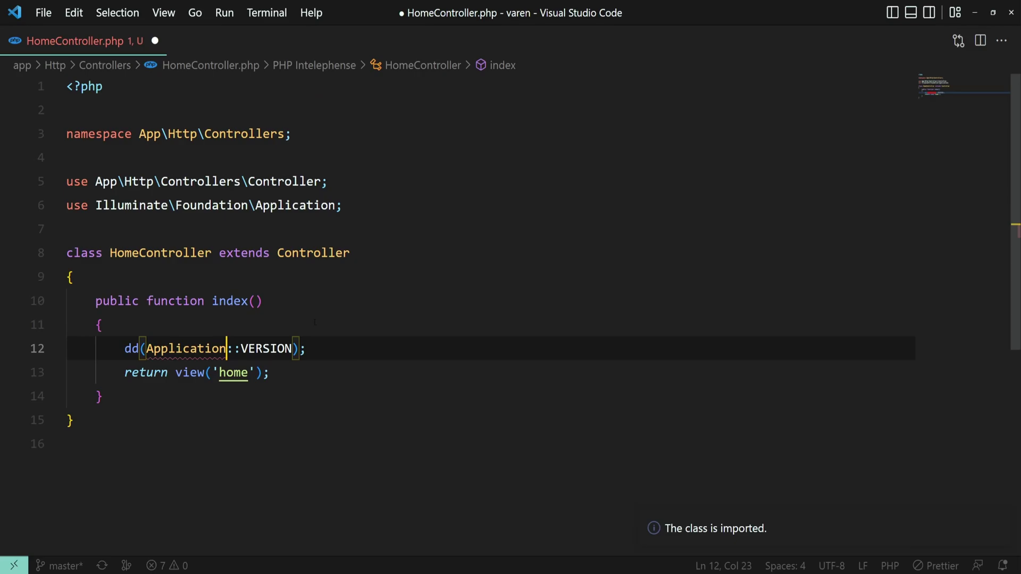
pyautogui.hotkey('ctrl', 's')
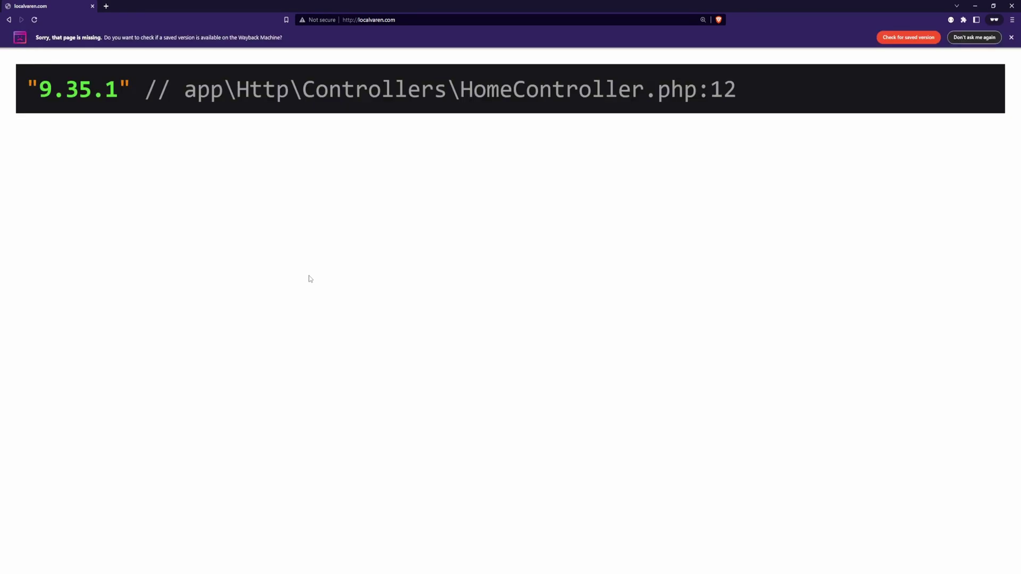
# - Highlight the dumped 9.35.1 on the localvaren.com page, then return to the code editor
pyautogui.doubleClick(113, 86)
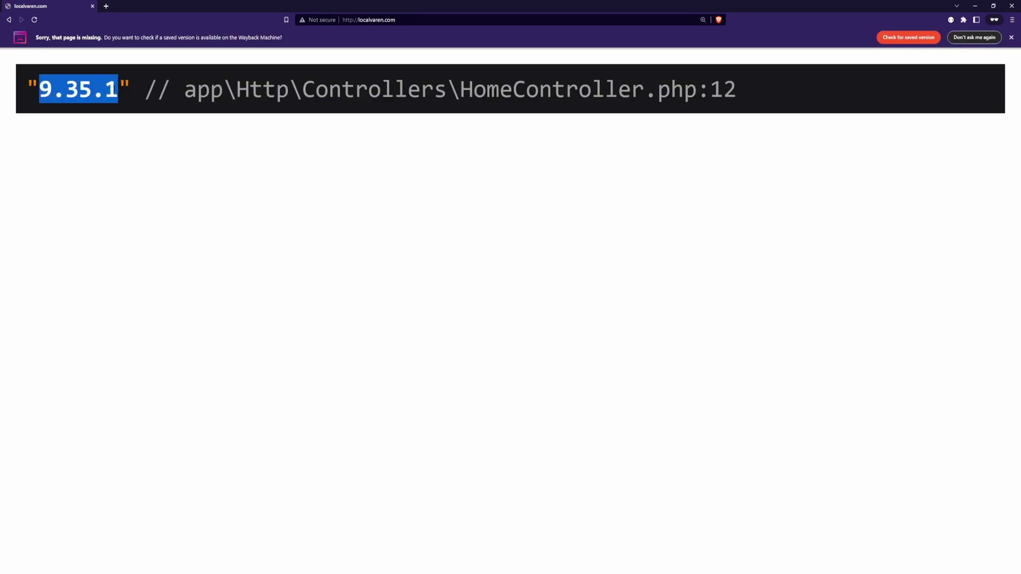
pyautogui.click(114, 85)
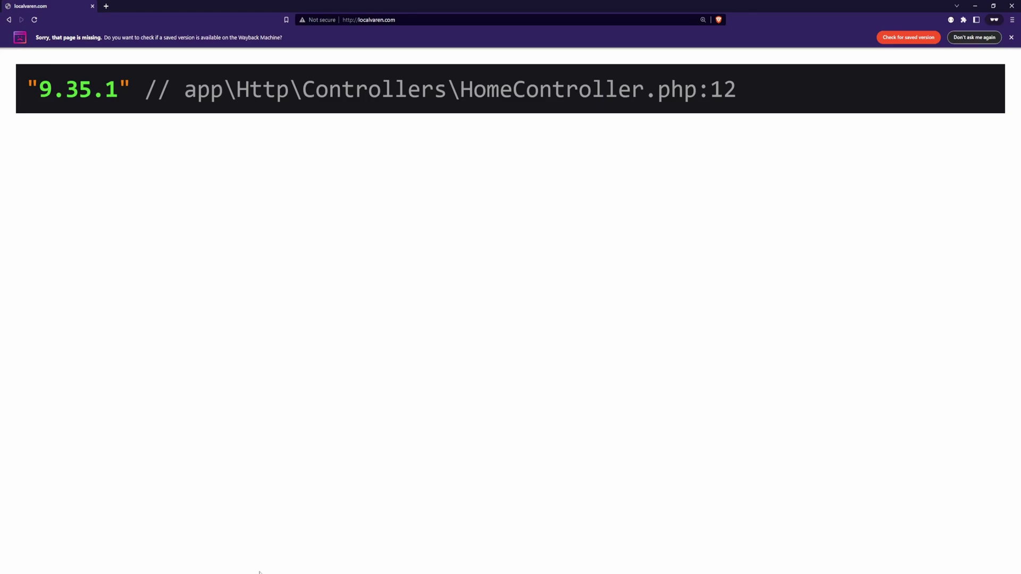
pyautogui.hotkey('alt', 'Tab')
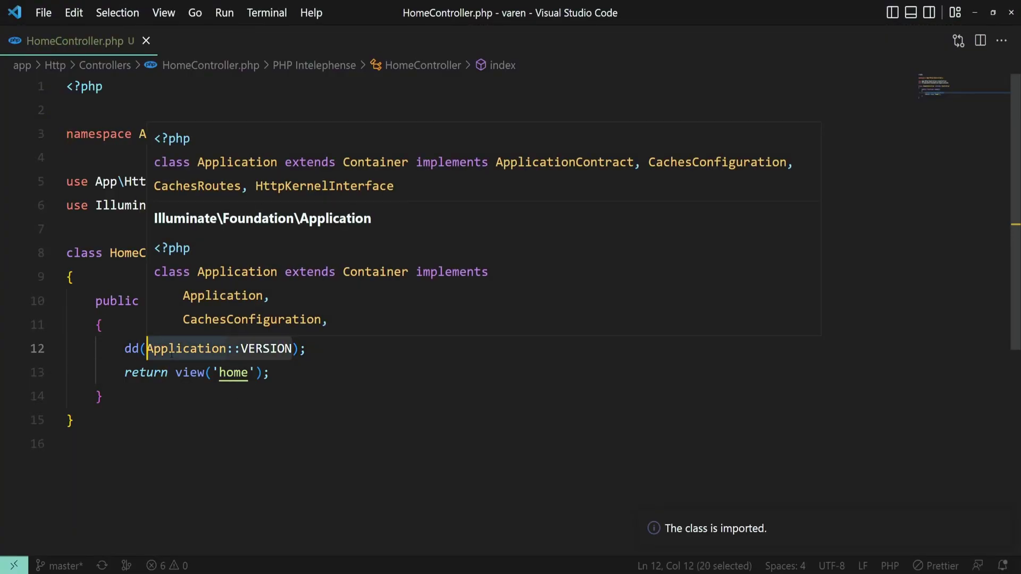
pyautogui.write('app()')
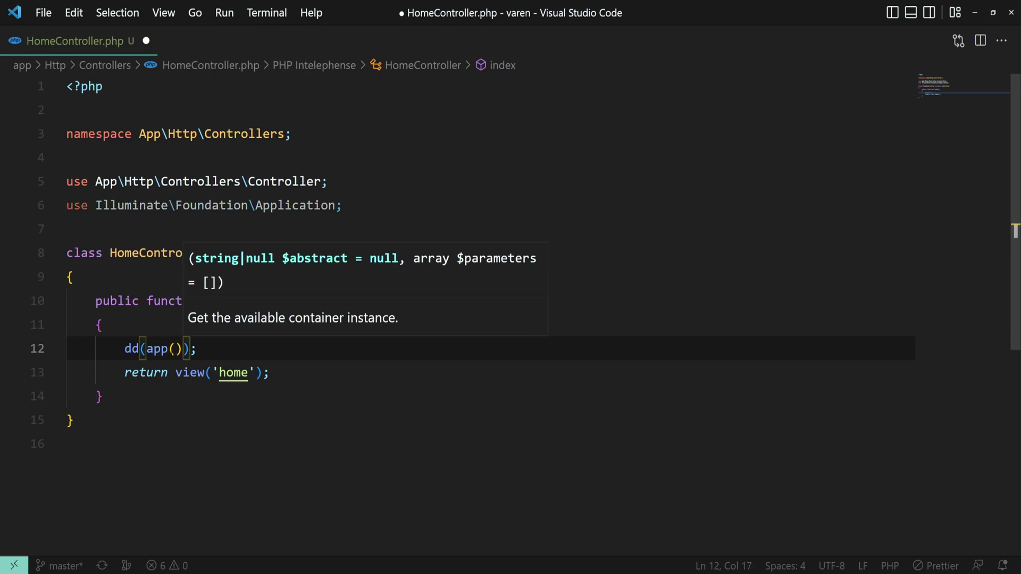
pyautogui.write('->ve')
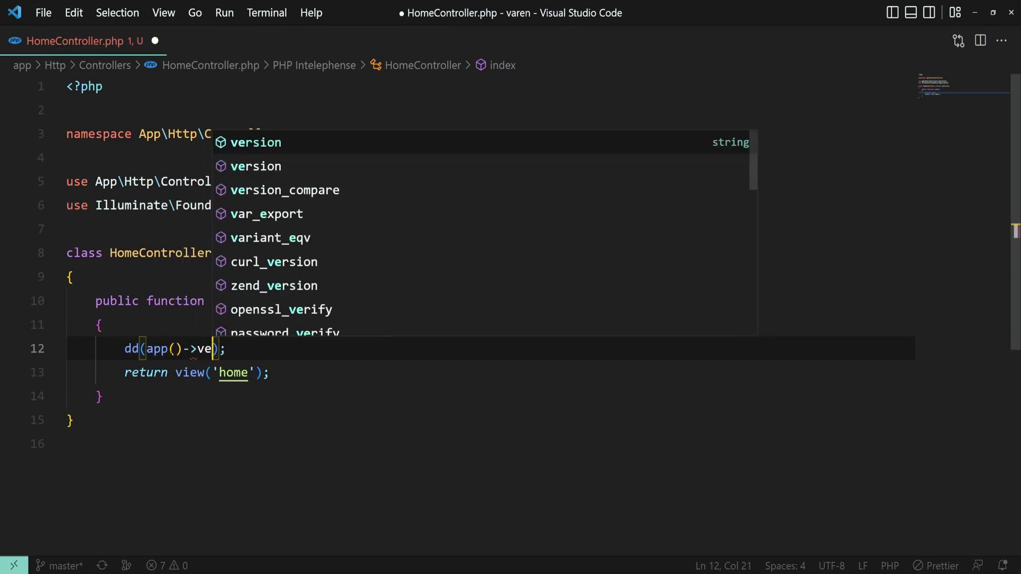
pyautogui.write('rsion()')
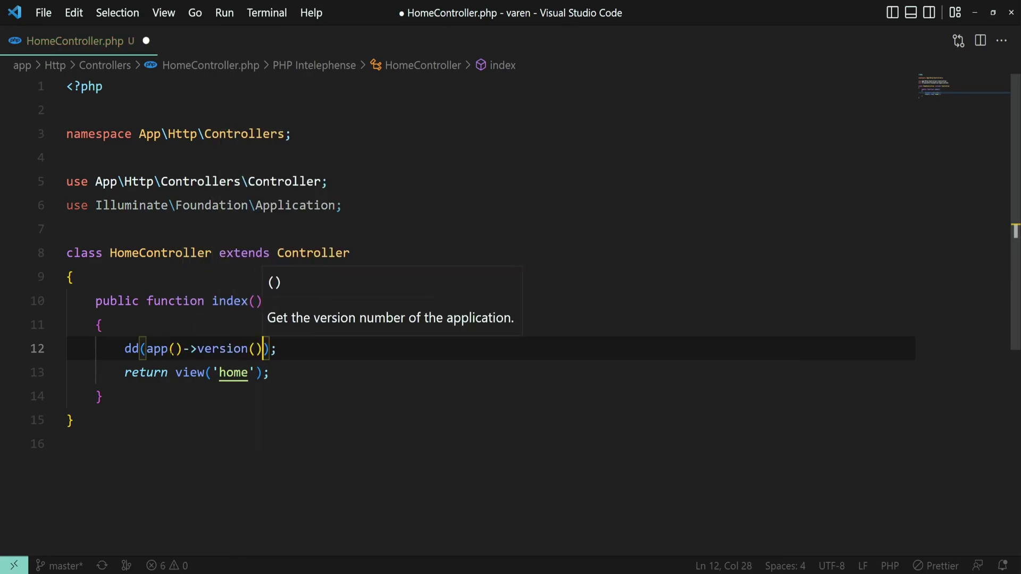
# - Save the dd(app()->version()) dump, confirm 9.35.1 in Brave, then return to the editor
pyautogui.hotkey('ctrl', 's')
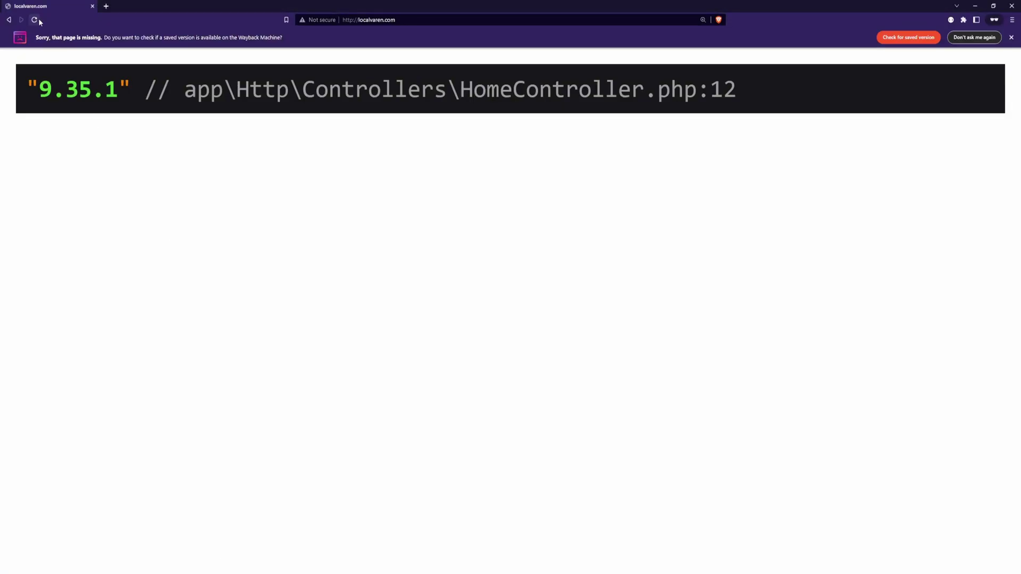
pyautogui.click(34, 19)
pyautogui.hotkey('alt', 'Tab')
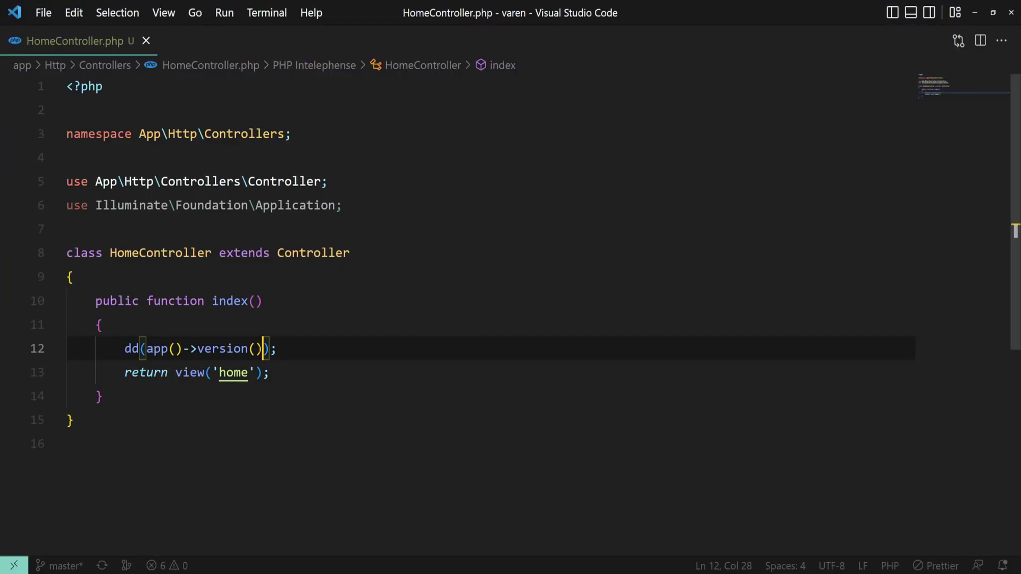
# - Restore the Application::VERSION dump, then replace line 12 with the Benchmark::dd comparison block
pyautogui.hotkey('ctrl', 'z')
pyautogui.hotkey('ctrl', 'z')
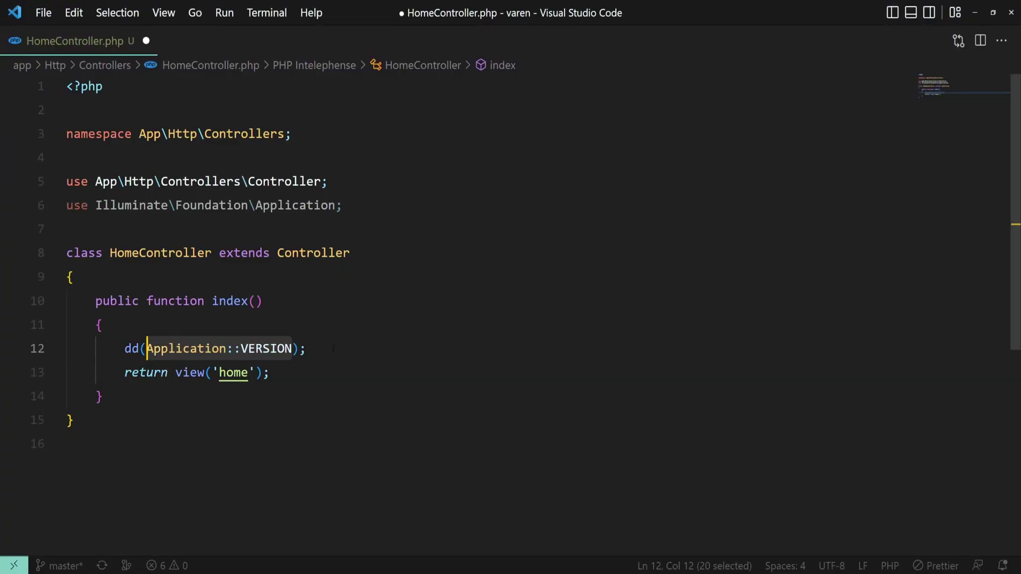
pyautogui.hotkey('ctrl', 's')
pyautogui.click(332, 349)
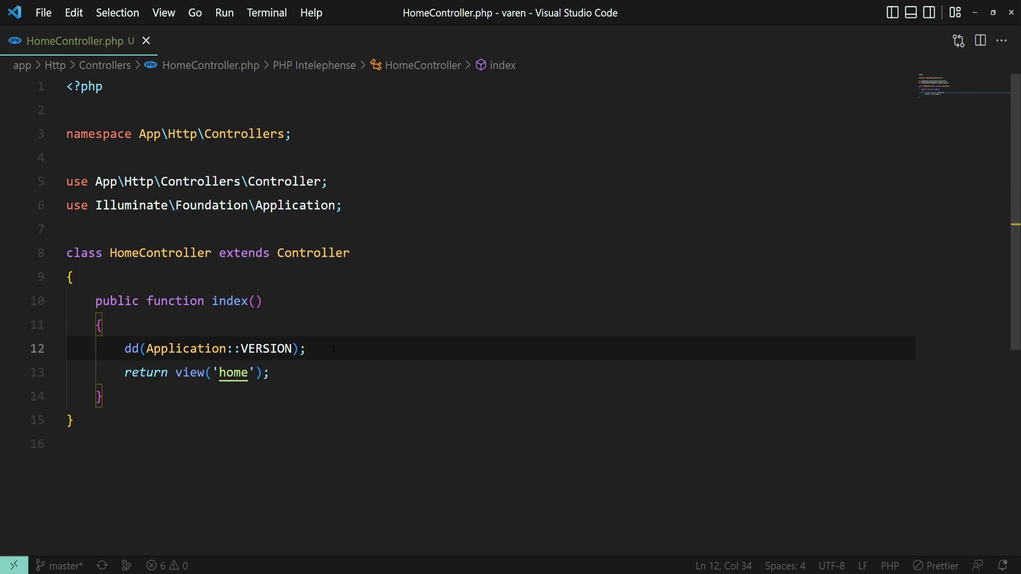
pyautogui.hotkey('shift', 'Home')
pyautogui.hotkey('ctrl', 'v')
pyautogui.write('// ms')
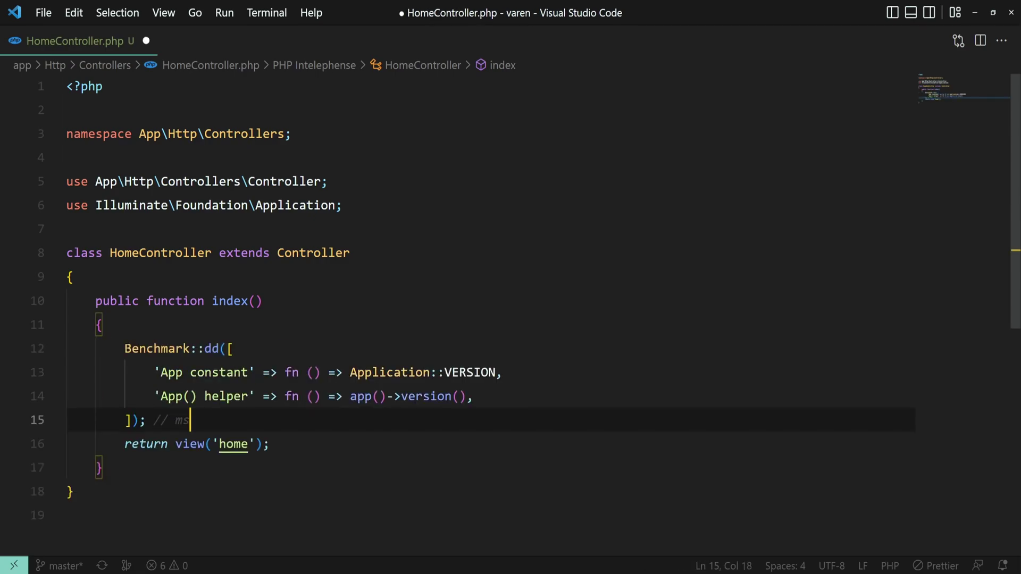
# - Import Illuminate\Support\Benchmark into HomeController and save the file
pyautogui.click(240, 348)
pyautogui.hotkey('ctrl', 's')
pyautogui.click(154, 349)
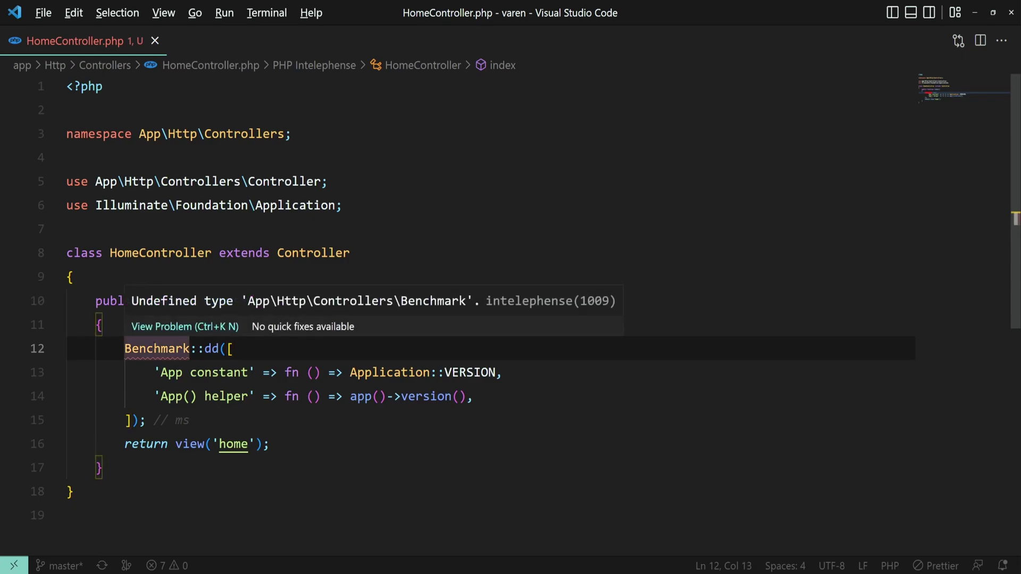
pyautogui.hotkey('ctrl', 'alt', 'i')
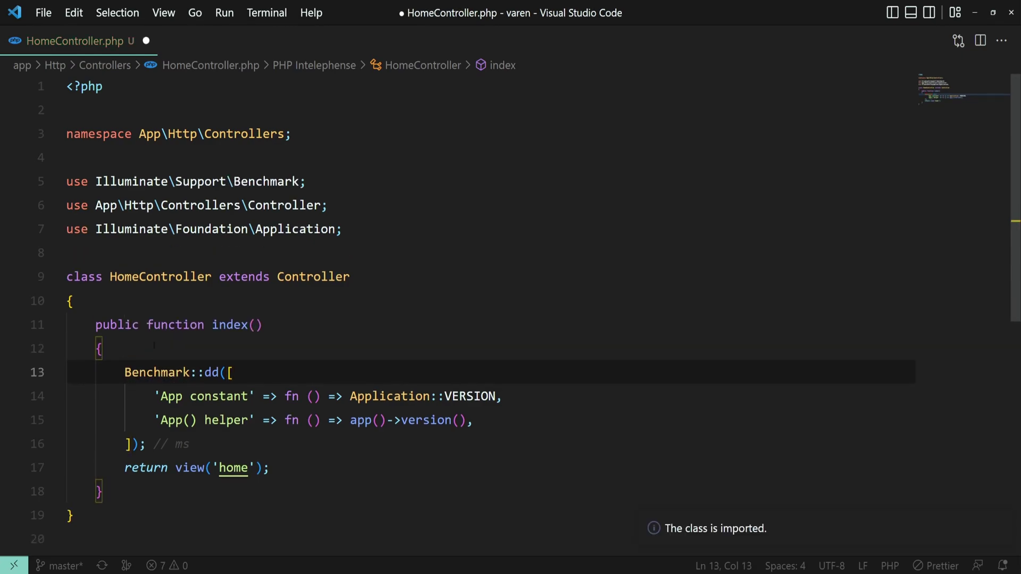
pyautogui.hotkey('ctrl', 's')
pyautogui.press('End')
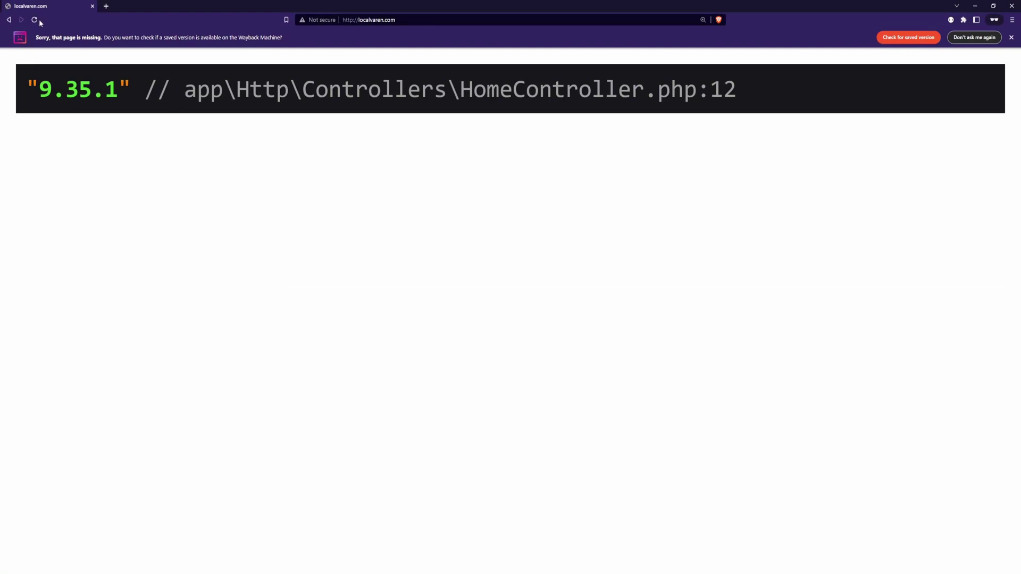
# - Reload Brave to compare App constant 0.001ms against App() helper 0.003ms, then copy Application::VERSION
pyautogui.click(34, 20)
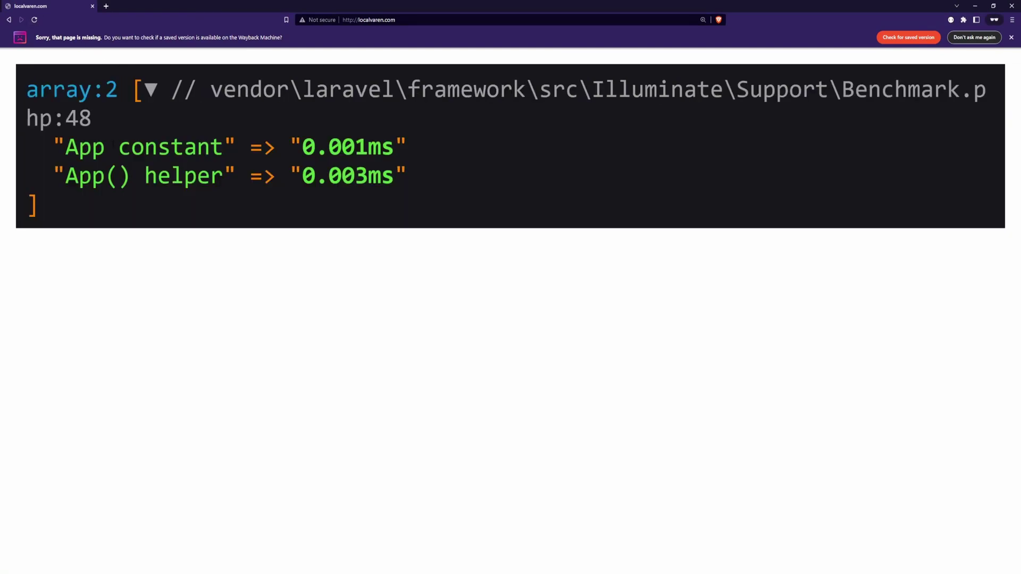
pyautogui.hotkey('alt', 'Tab')
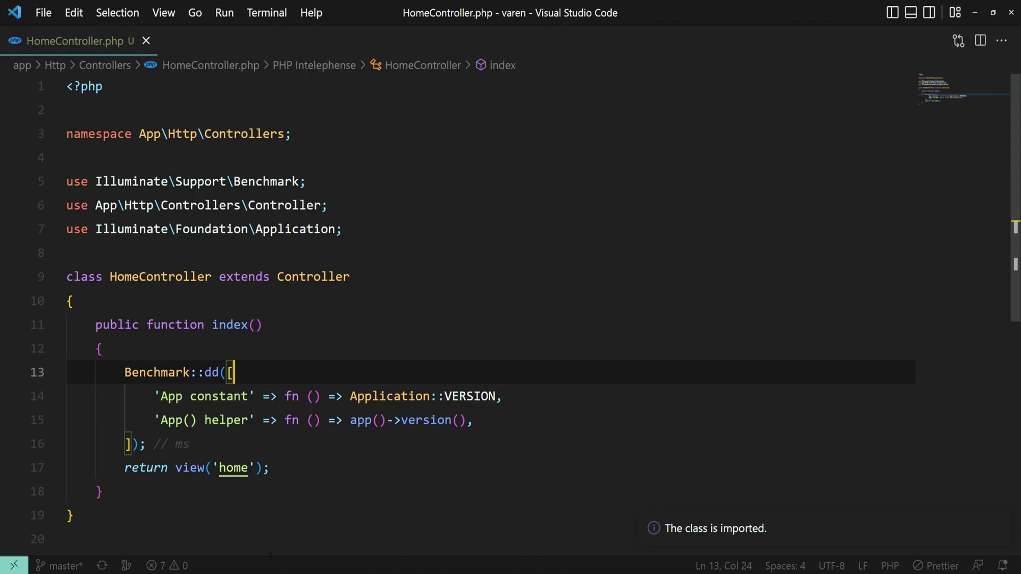
pyautogui.hotkey('alt', 'Tab')
pyautogui.moveTo(301, 147); pyautogui.dragTo(394, 147)
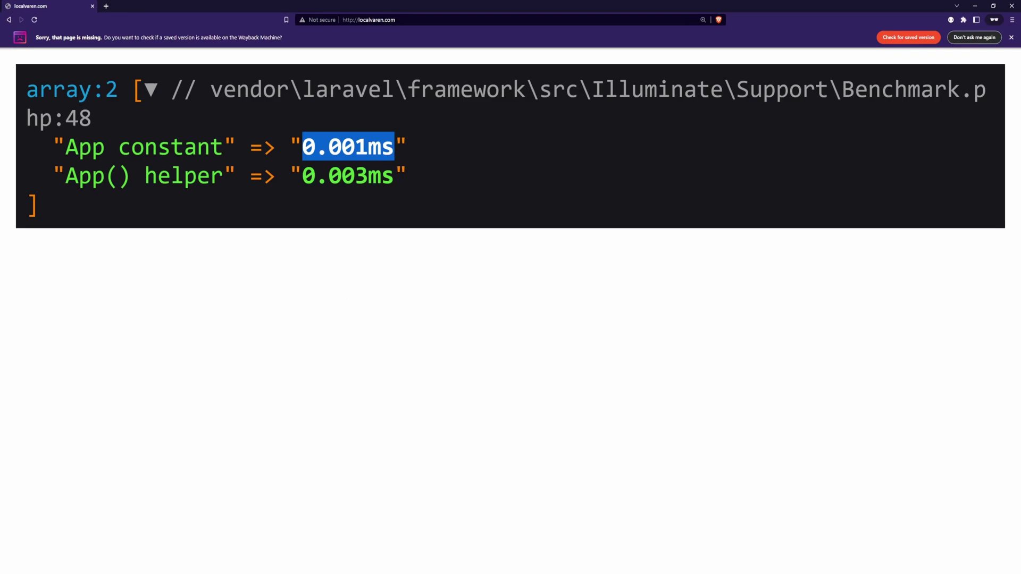
pyautogui.hotkey('alt', 'Tab')
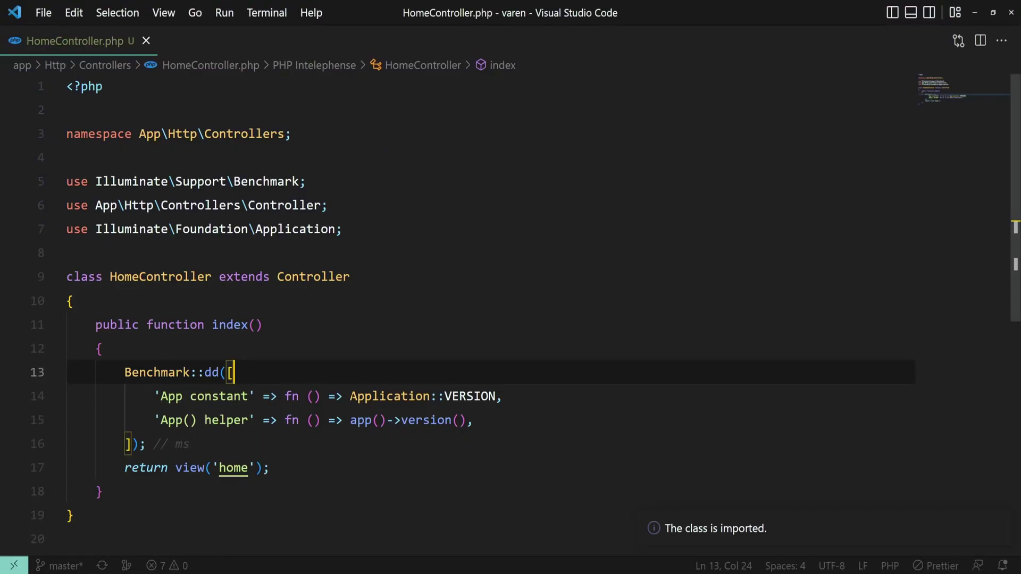
pyautogui.moveTo(349, 397); pyautogui.dragTo(496, 397)
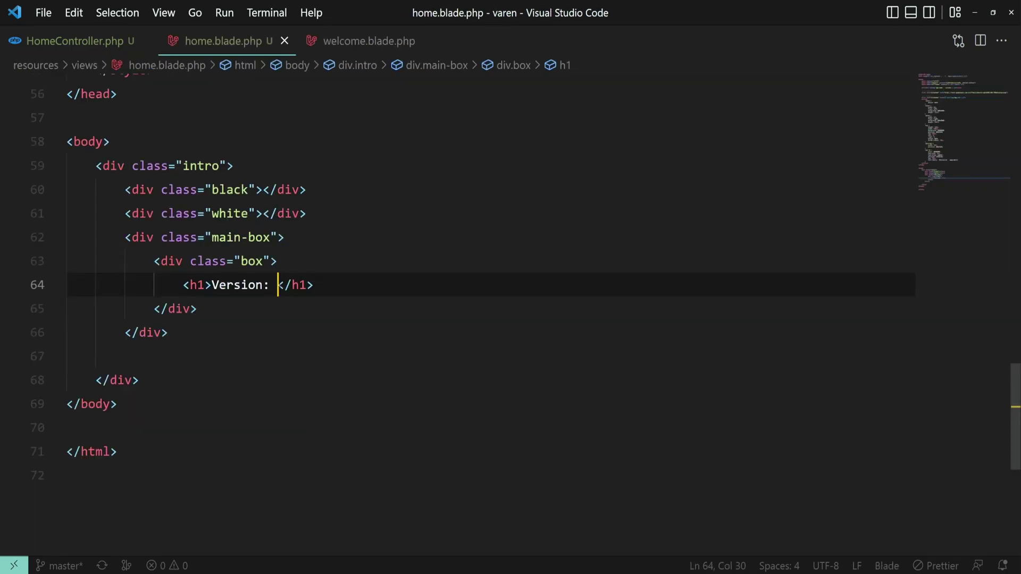
# - Paste the Application::VERSION echo into the home.blade.php h1 and save the view
pyautogui.write('{{ Illuminate\\Foundation\\Application::VERSION }}')
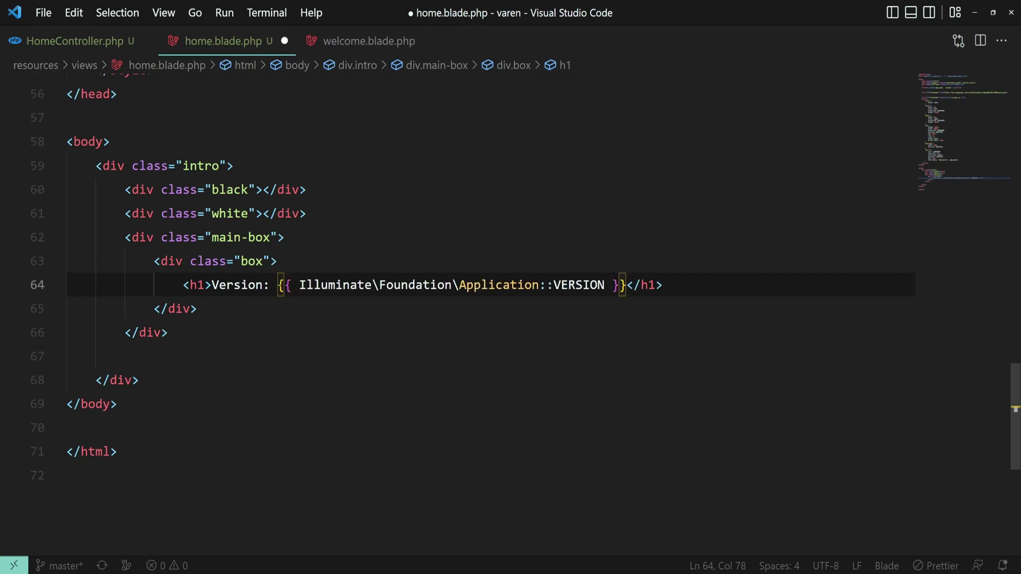
pyautogui.hotkey('ctrl', 's')
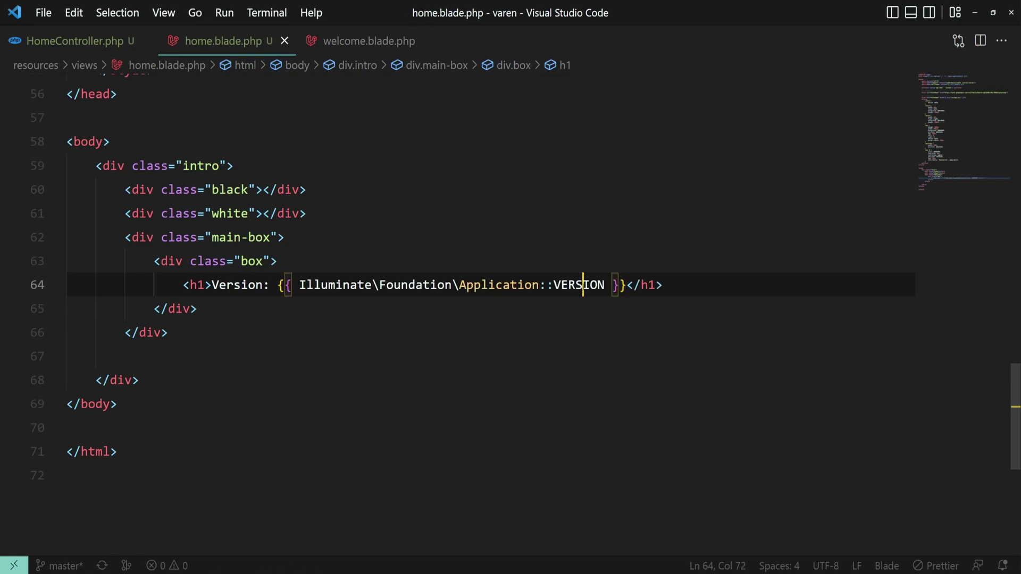
pyautogui.doubleClick(585, 284)
pyautogui.doubleClick(502, 284)
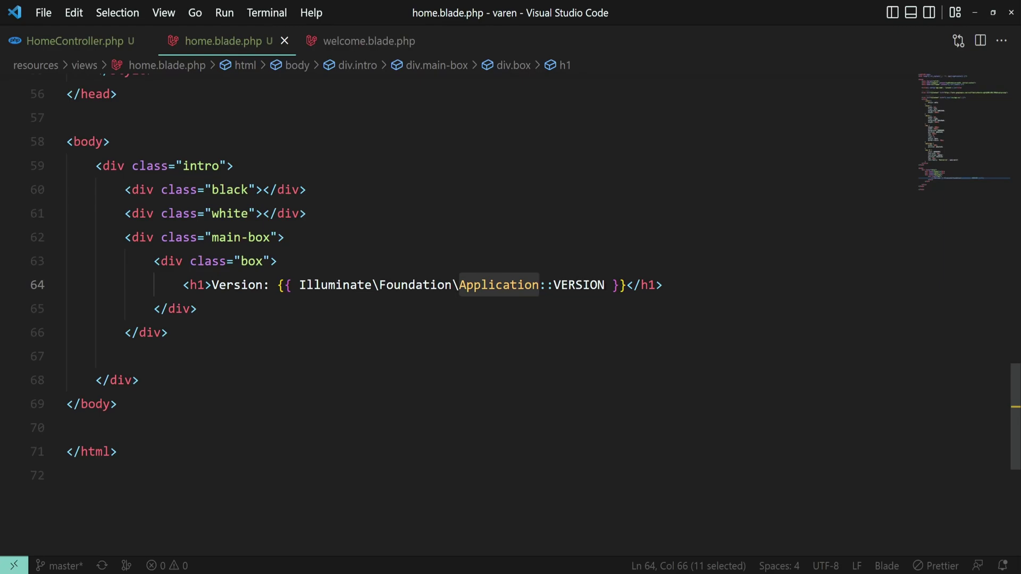
pyautogui.click(627, 284)
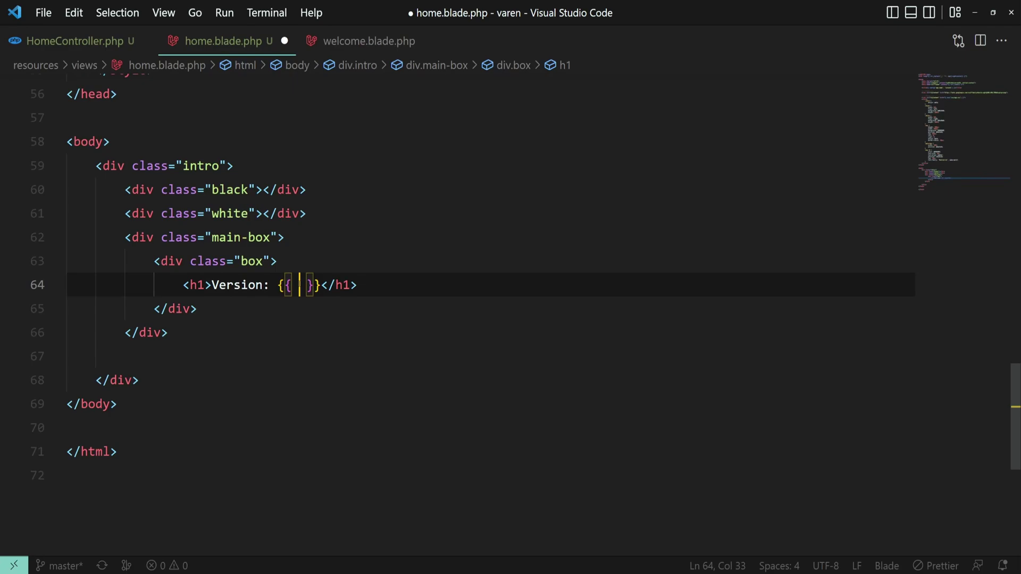
pyautogui.write('app')
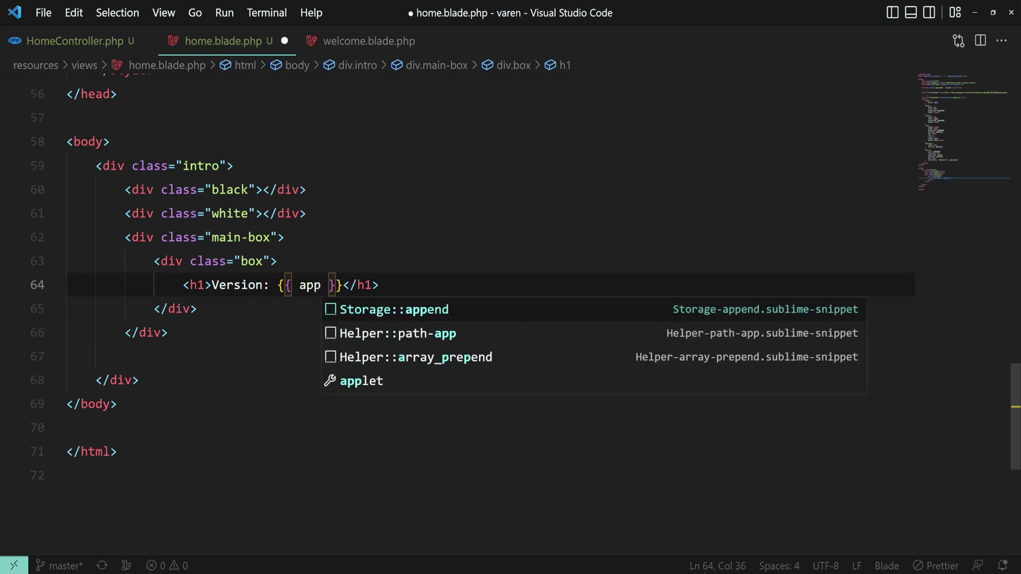
pyautogui.write('()->version')
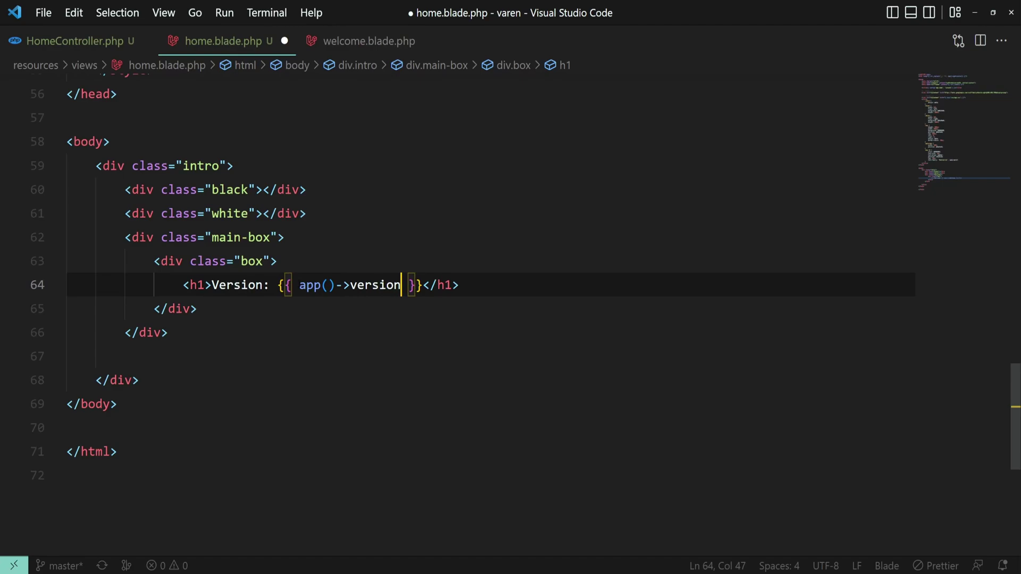
pyautogui.write('(')
# - Preview the h1 with app()->version() showing 9.35.1, then restore and save the Application::VERSION echo
pyautogui.hotkey('ctrl', 's')
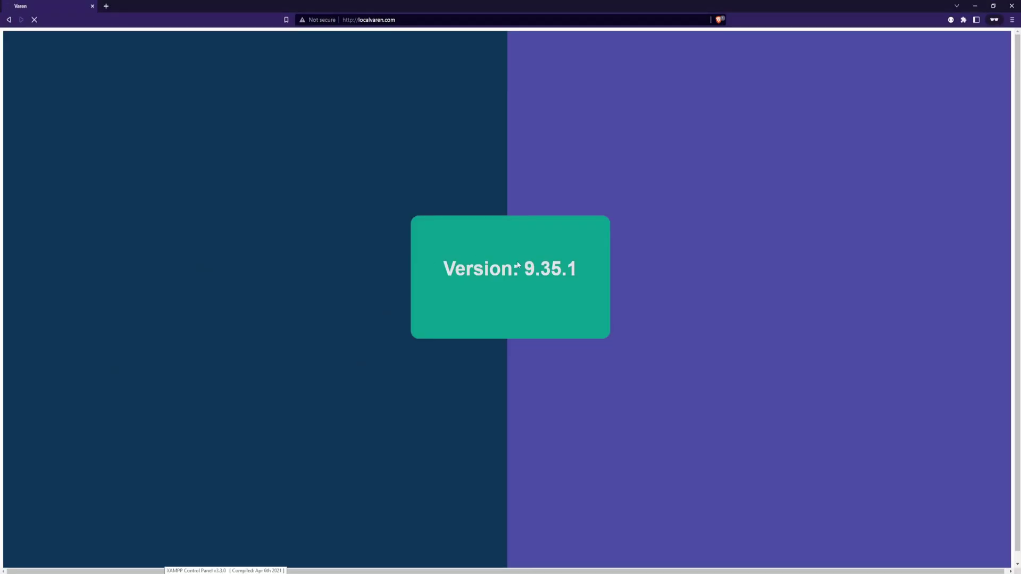
pyautogui.hotkey('alt', 'Tab')
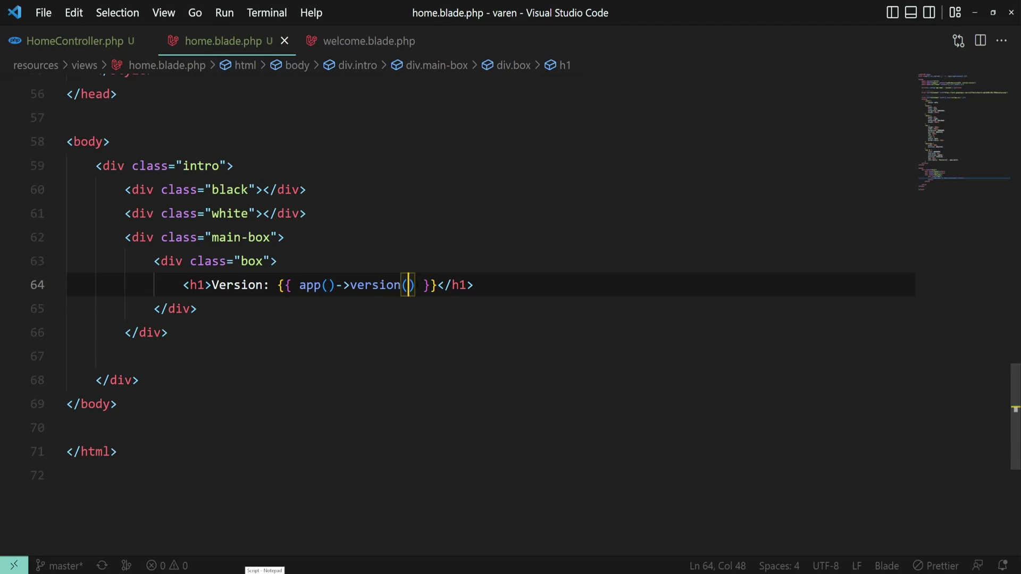
pyautogui.press('BackSpace')
pyautogui.press('BackSpace')
pyautogui.press('BackSpace')
pyautogui.press('BackSpace')
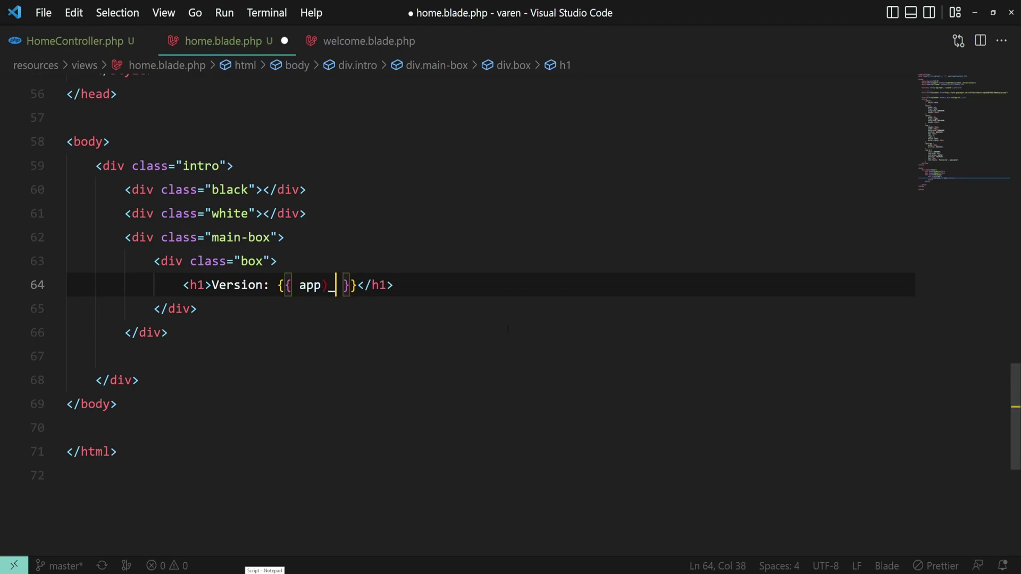
pyautogui.press('BackSpace')
pyautogui.press('BackSpace')
pyautogui.press('BackSpace')
pyautogui.write('Illuminate\\Foundation\\Application::VERSION')
pyautogui.click(590, 285)
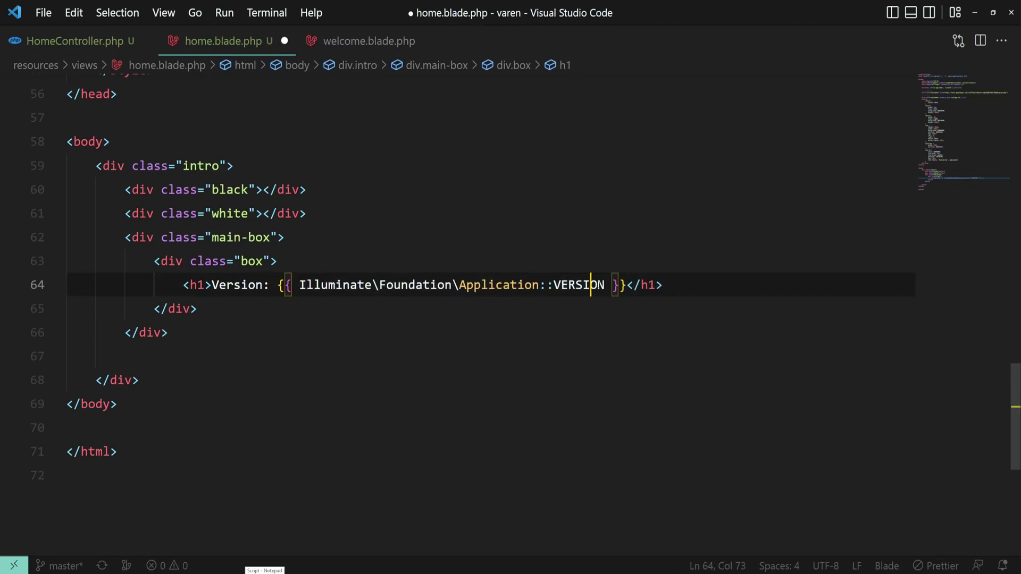
pyautogui.press('Right')
pyautogui.hotkey('ctrl', 's')
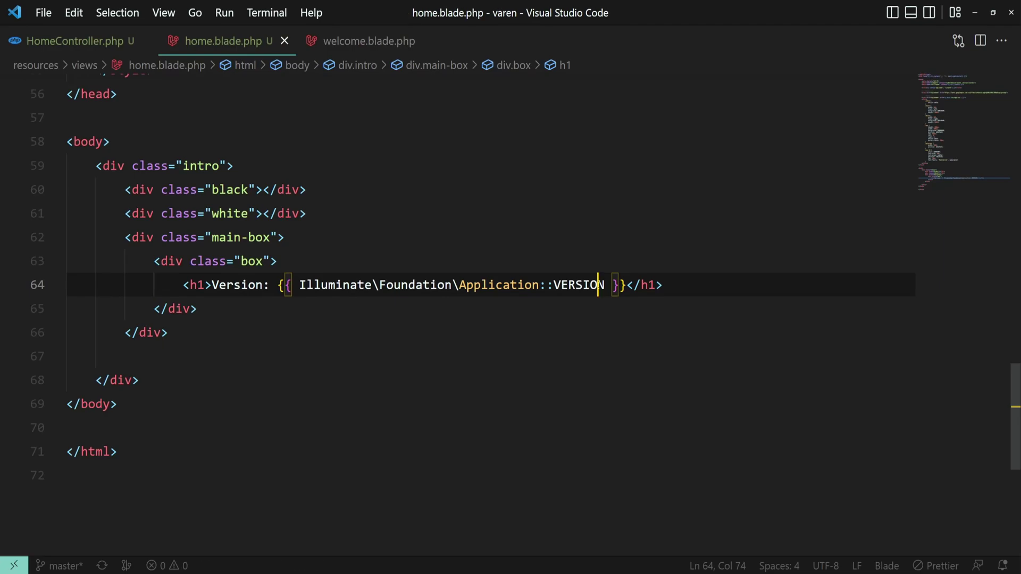
pyautogui.press('End')
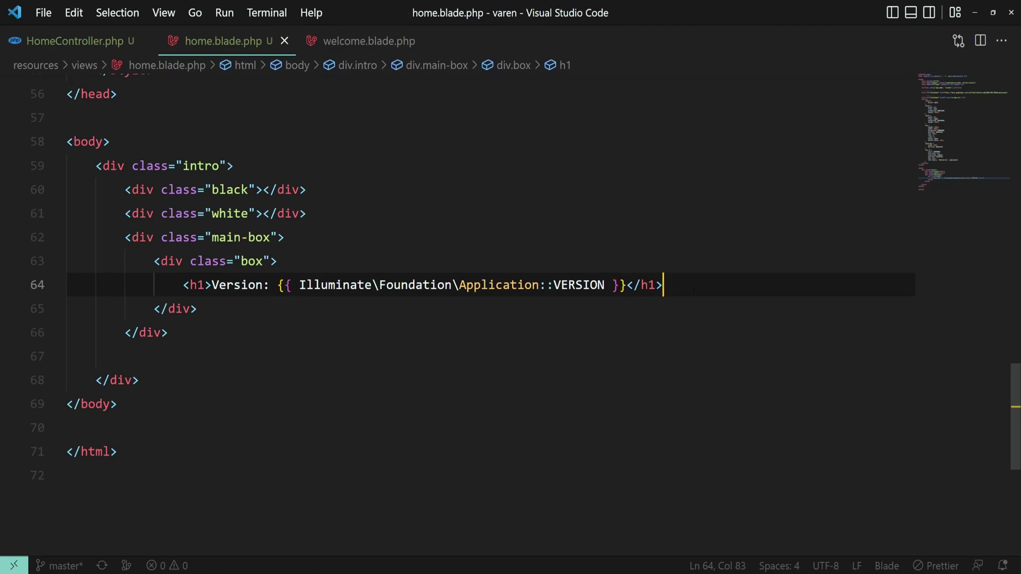